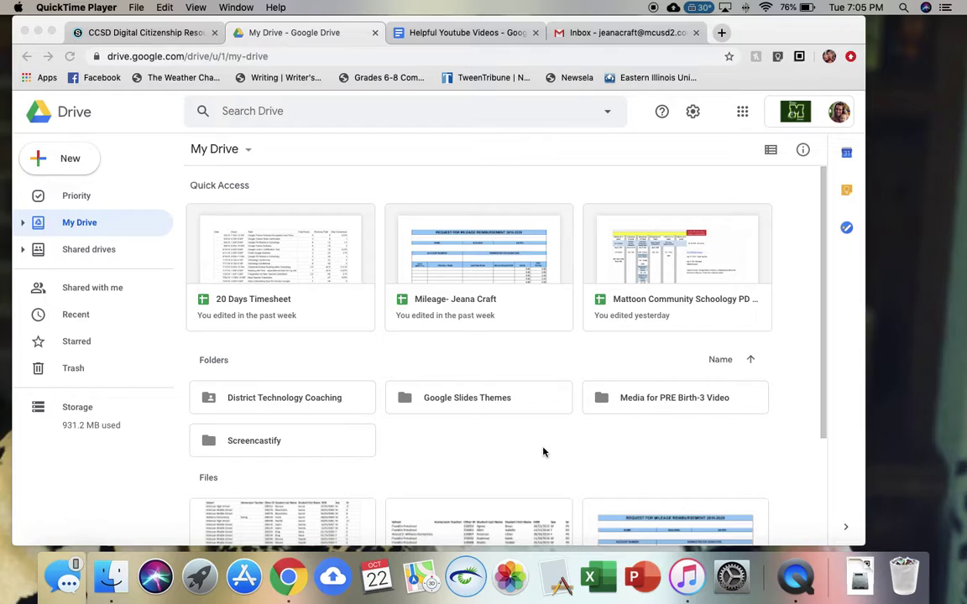
# - Bring up the My Drive new-file menu with More expanded to show Google Drawings
pyautogui.click(747, 118)
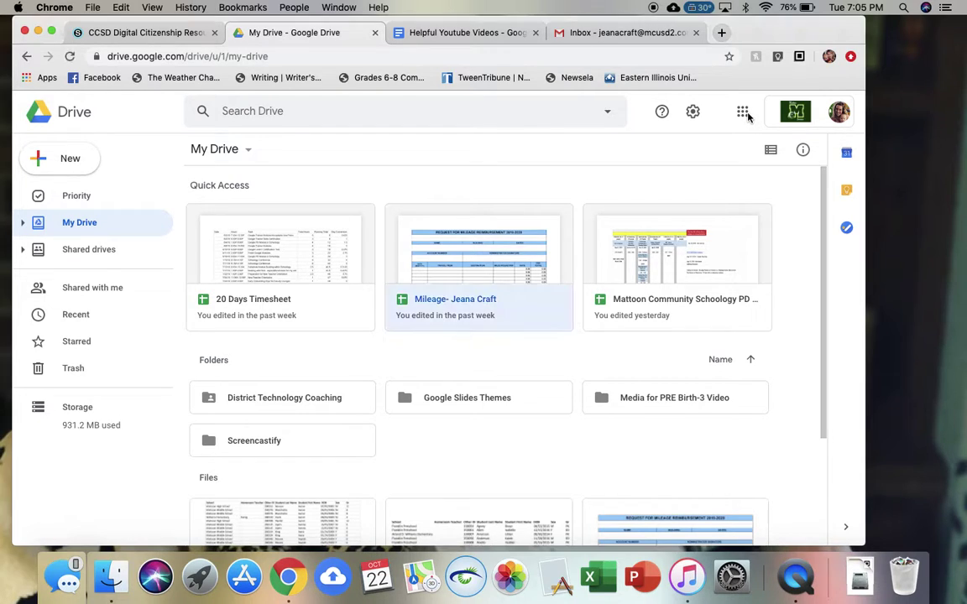
pyautogui.click(743, 113)
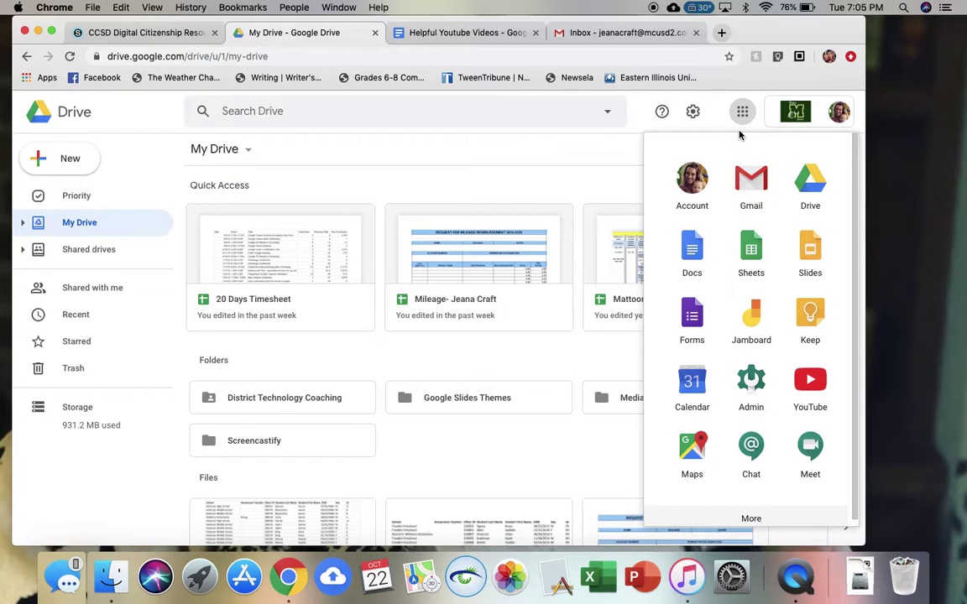
pyautogui.click(446, 455)
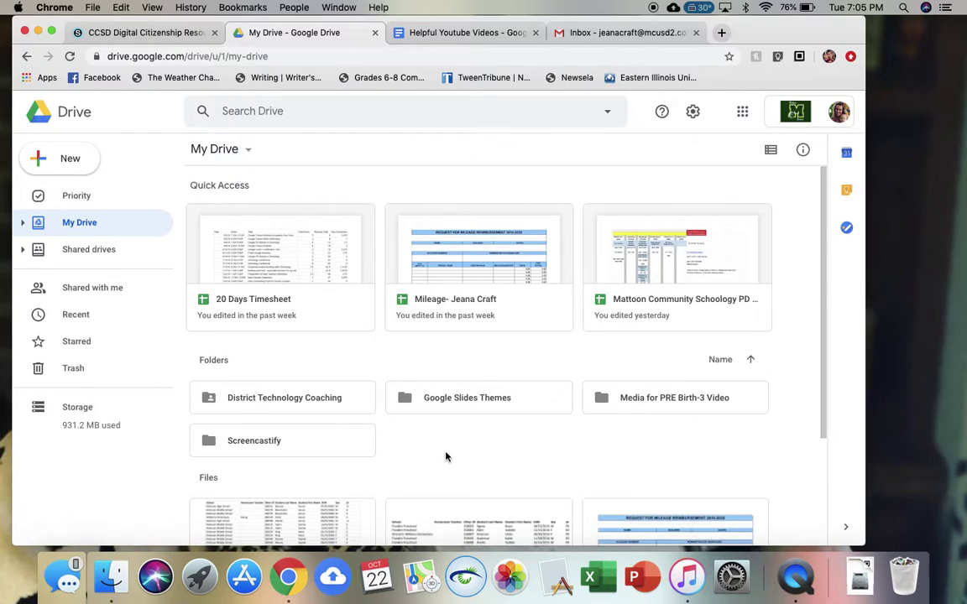
pyautogui.click(65, 164)
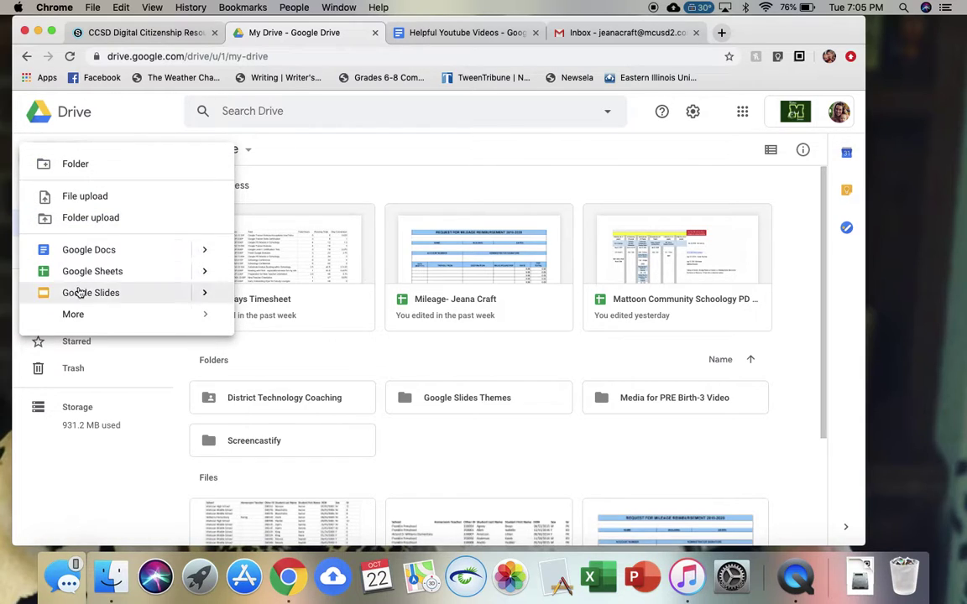
pyautogui.moveTo(82, 321)
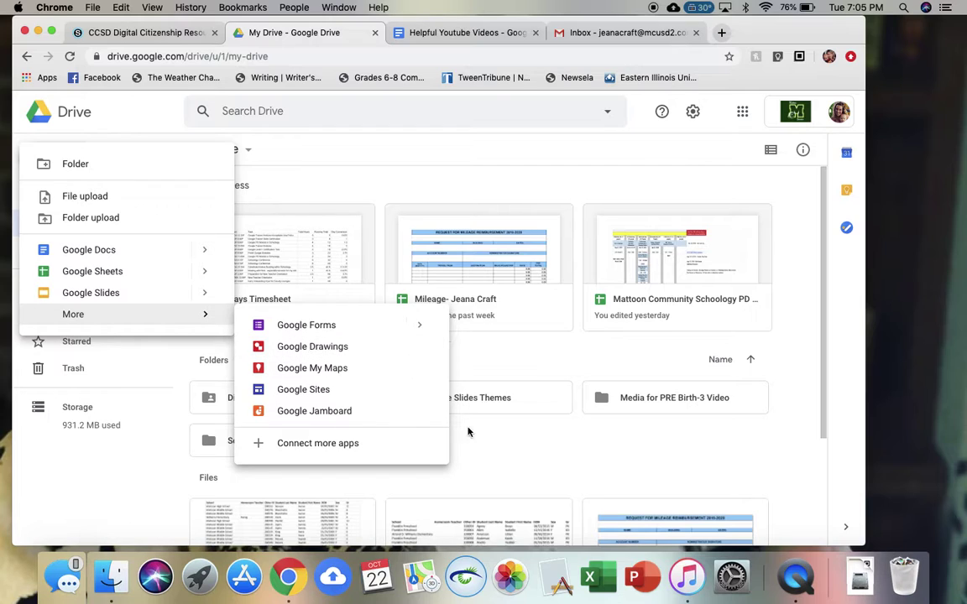
pyautogui.click(521, 472)
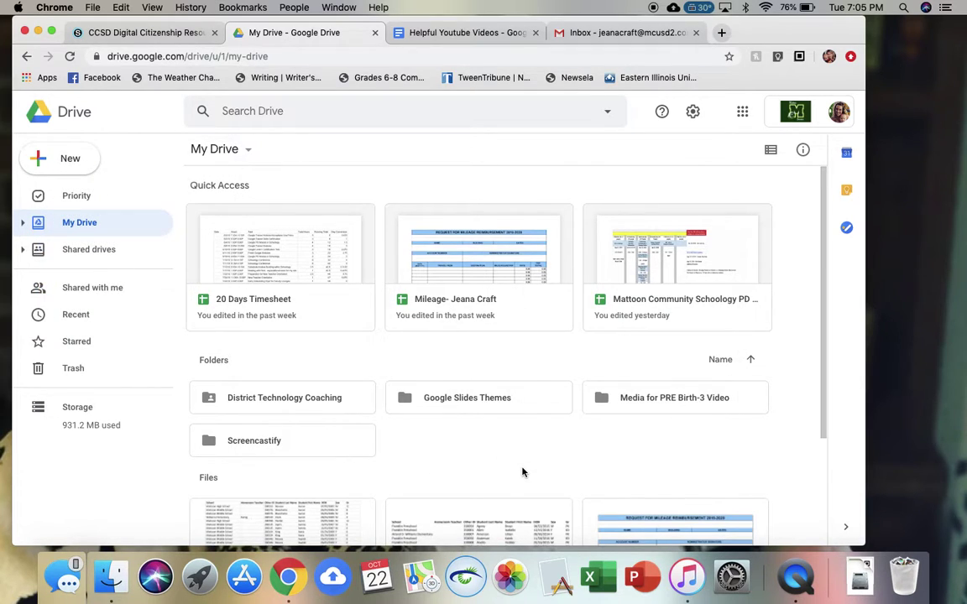
pyautogui.rightClick(522, 471)
pyautogui.moveTo(594, 446)
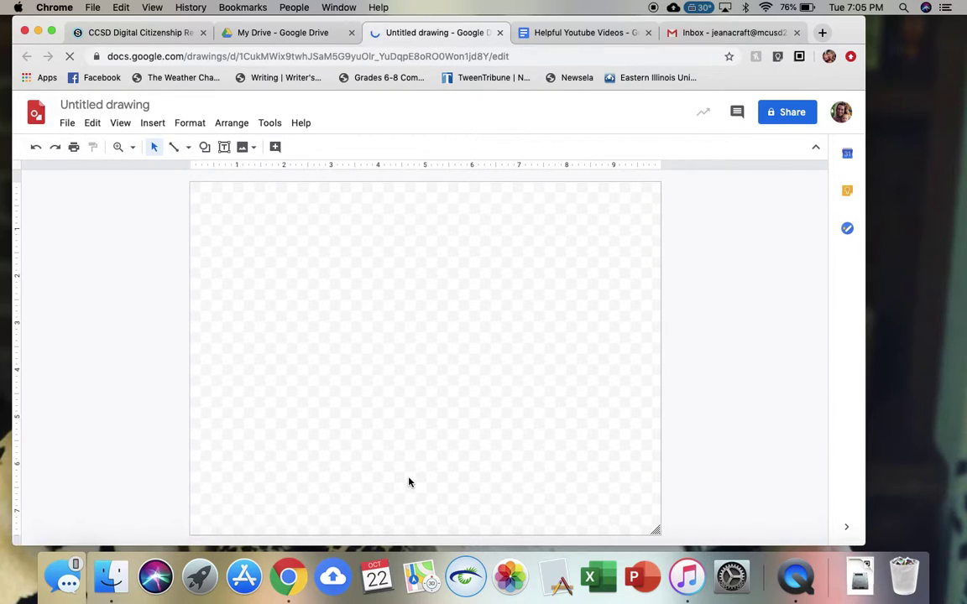
# - Rename the blank drawing from 'Untitled drawing' to 'Character Web'
pyautogui.click(114, 104)
pyautogui.write('Chra')
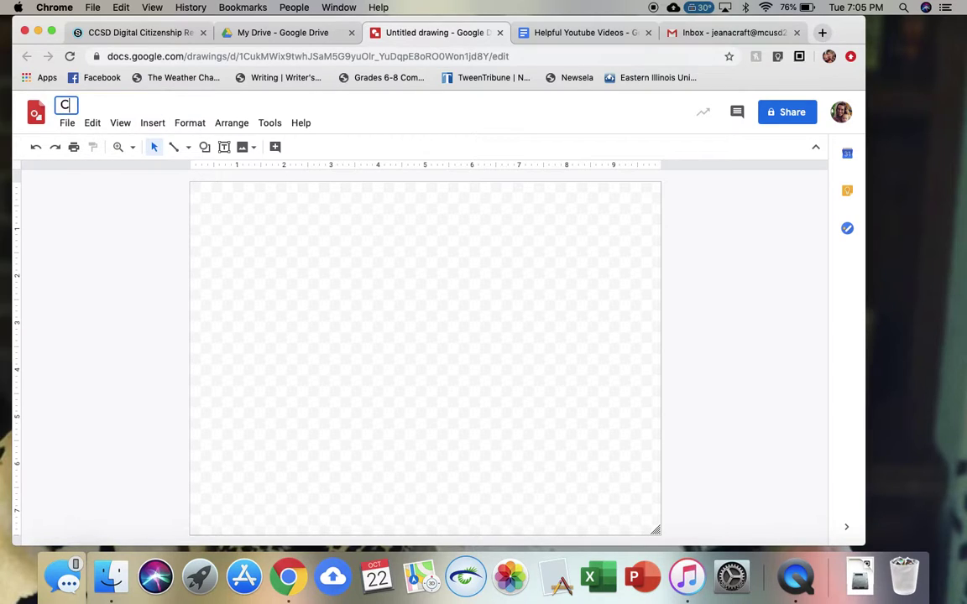
pyautogui.press('BackSpace')
pyautogui.press('BackSpace')
pyautogui.write('arac')
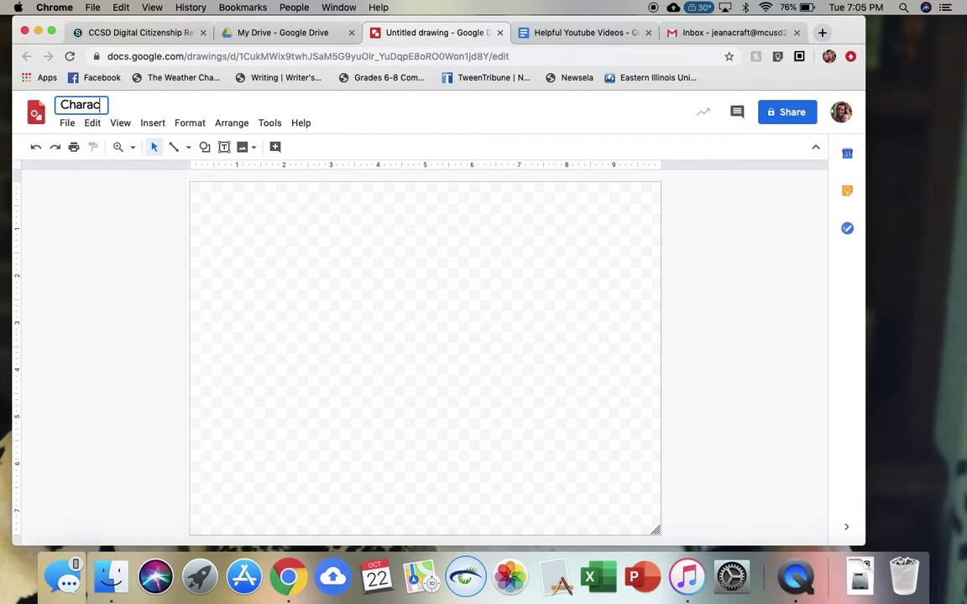
pyautogui.write('ter Web')
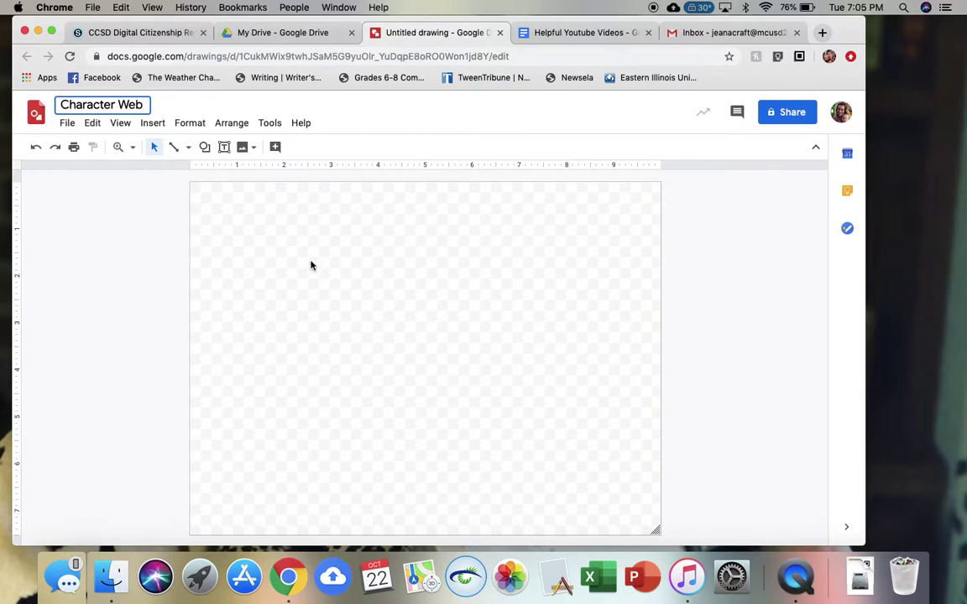
pyautogui.click(315, 270)
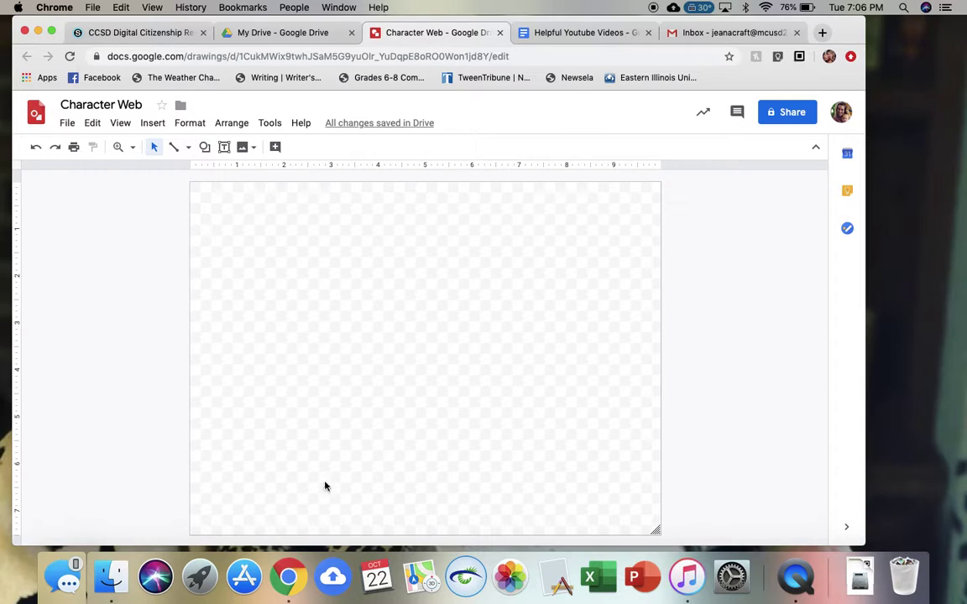
# - Draw a rectangle near the centre of the page
pyautogui.click(204, 148)
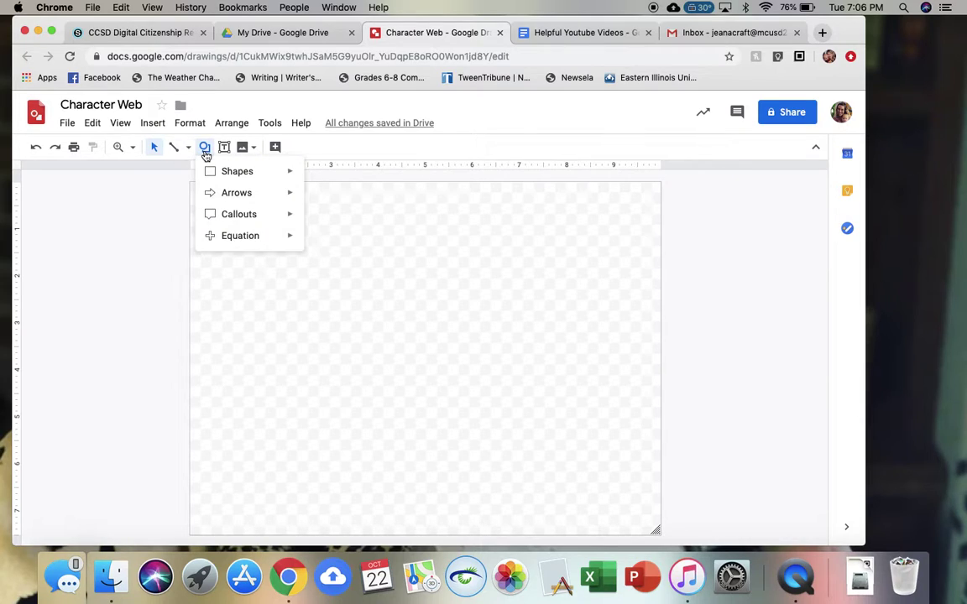
pyautogui.moveTo(234, 172)
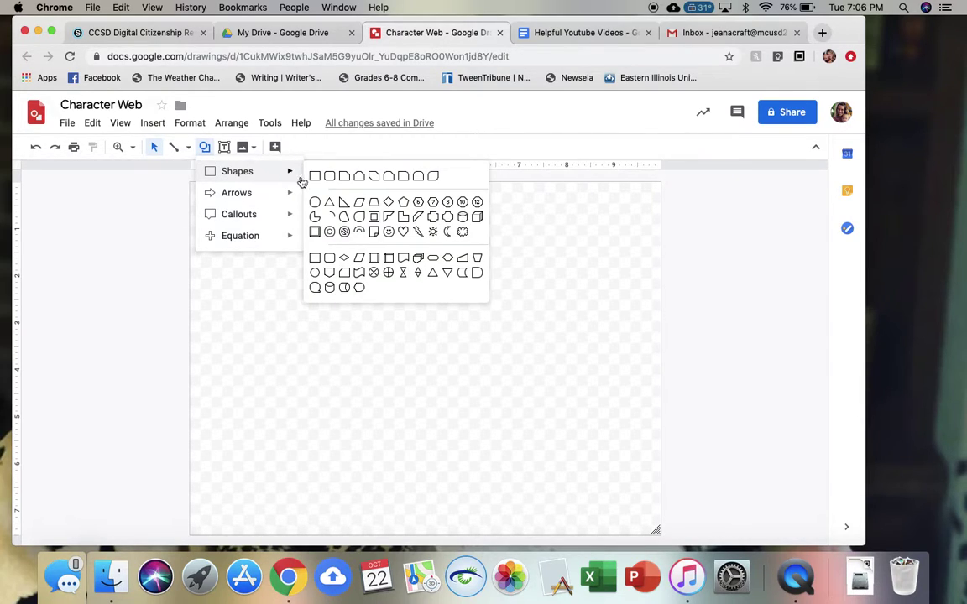
pyautogui.click(318, 181)
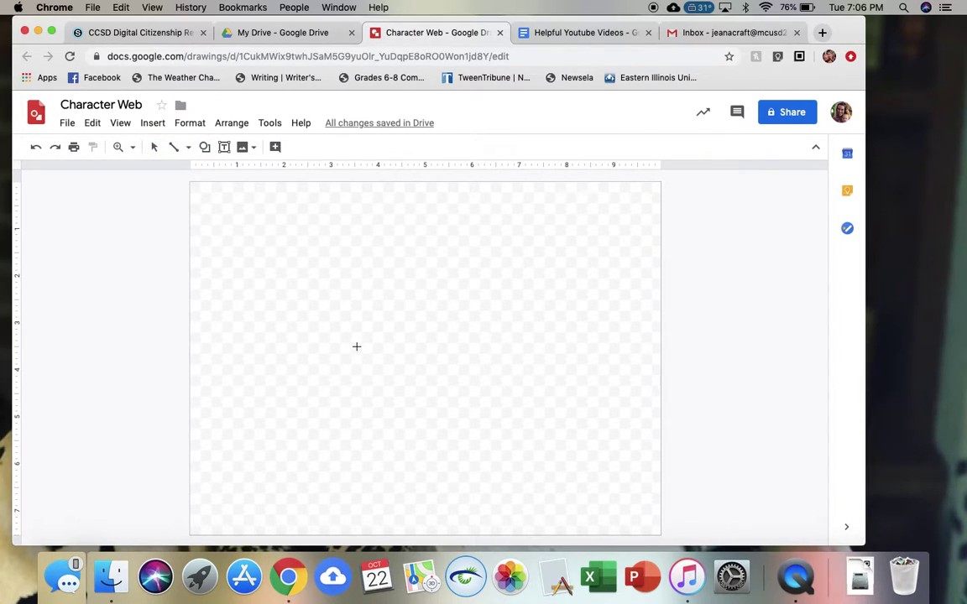
pyautogui.moveTo(342, 316); pyautogui.dragTo(512, 388)
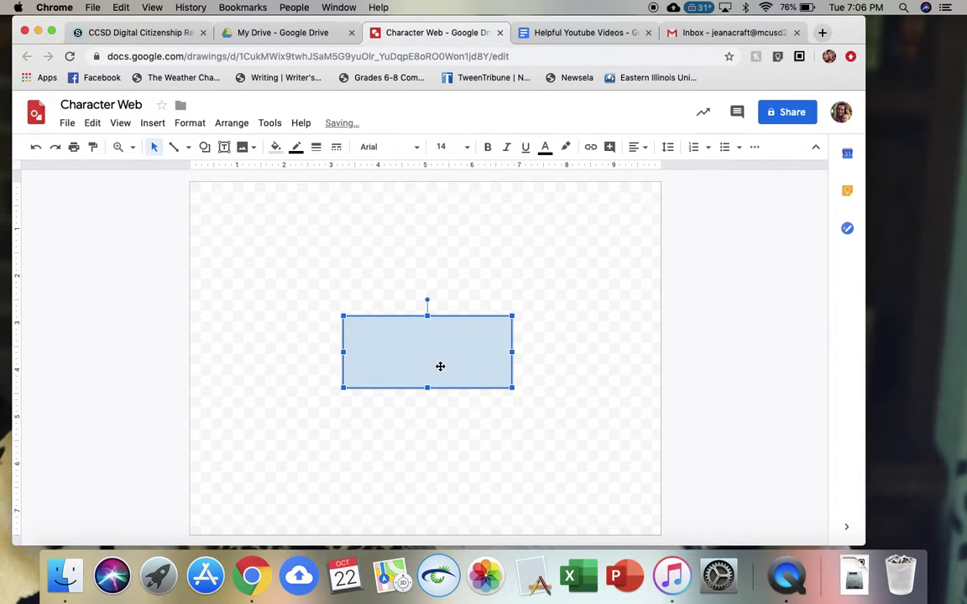
pyautogui.click(380, 437)
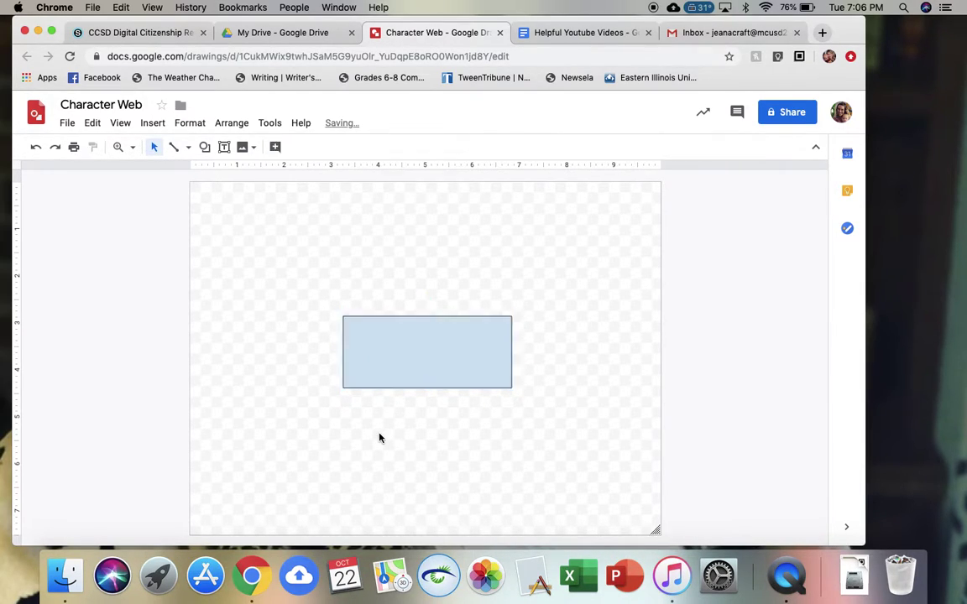
pyautogui.click(400, 368)
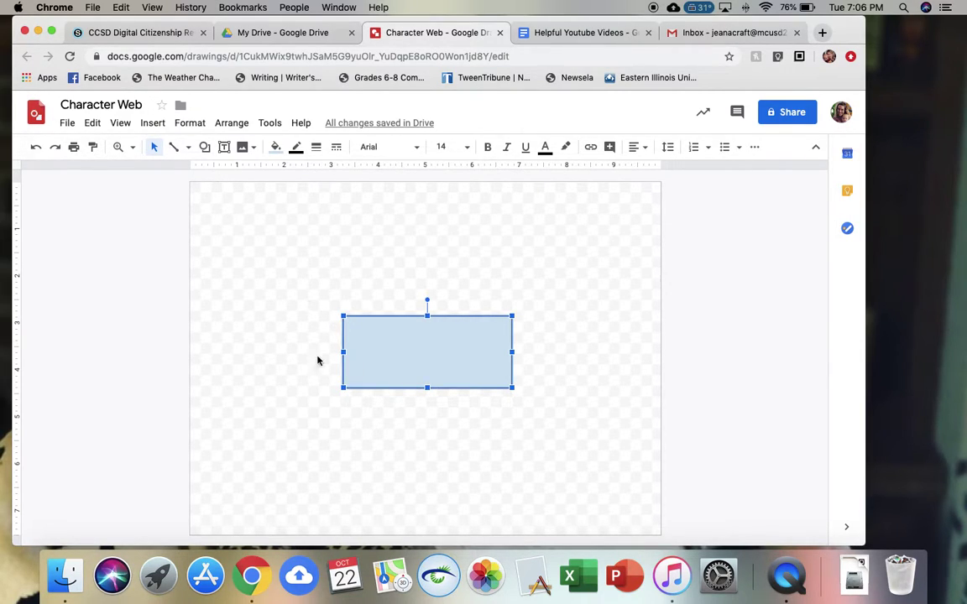
# - Draw four straight lines running diagonally outward from the rectangle's corners
pyautogui.click(174, 147)
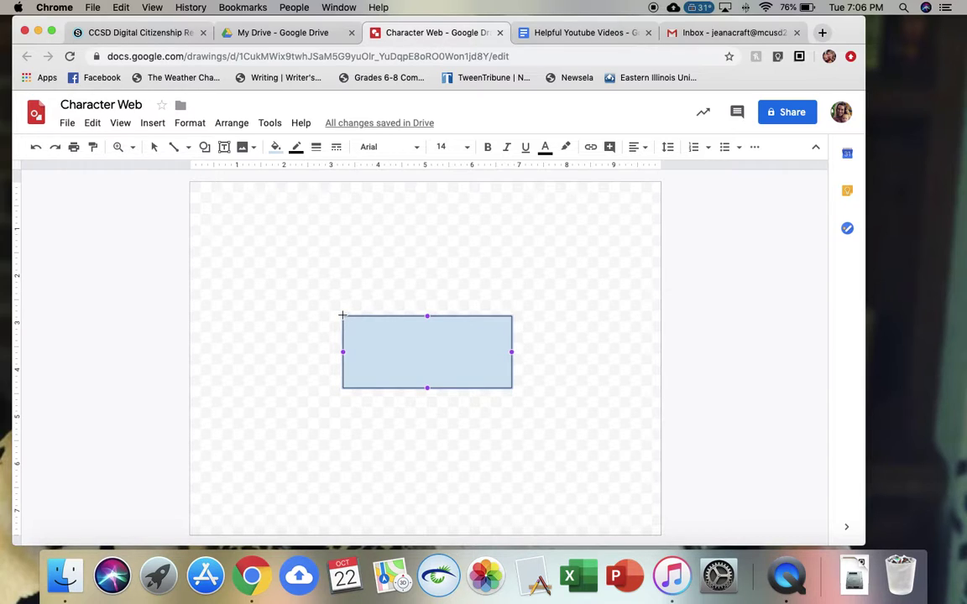
pyautogui.moveTo(342, 317); pyautogui.dragTo(293, 268)
pyautogui.moveTo(512, 317); pyautogui.dragTo(555, 261)
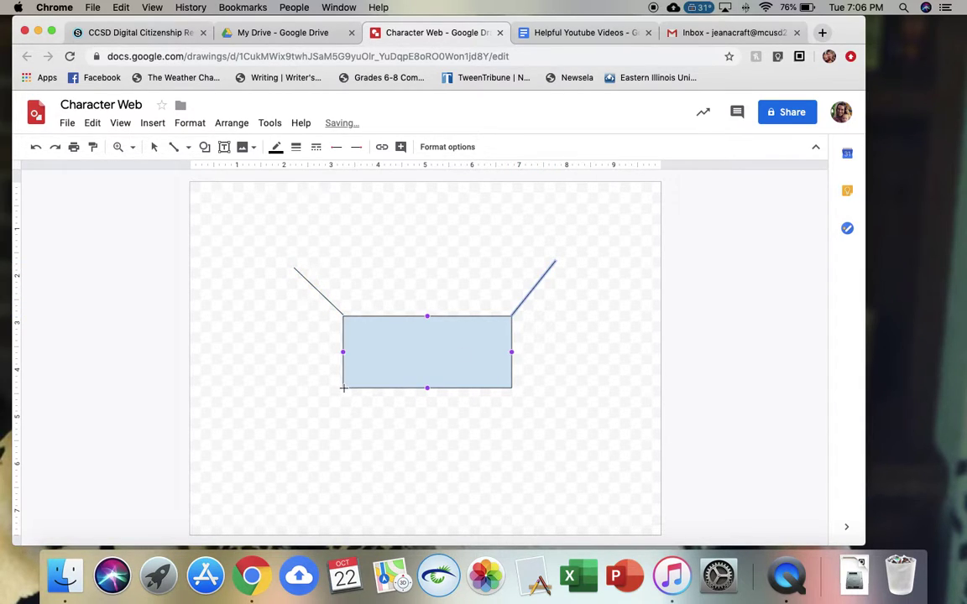
pyautogui.moveTo(336, 408); pyautogui.dragTo(313, 442)
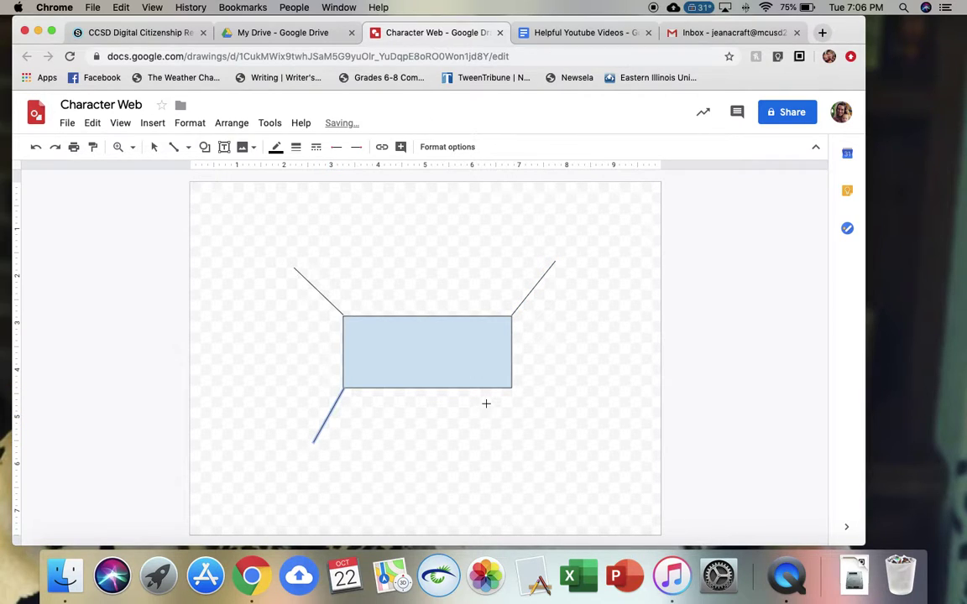
pyautogui.moveTo(510, 389); pyautogui.dragTo(544, 445)
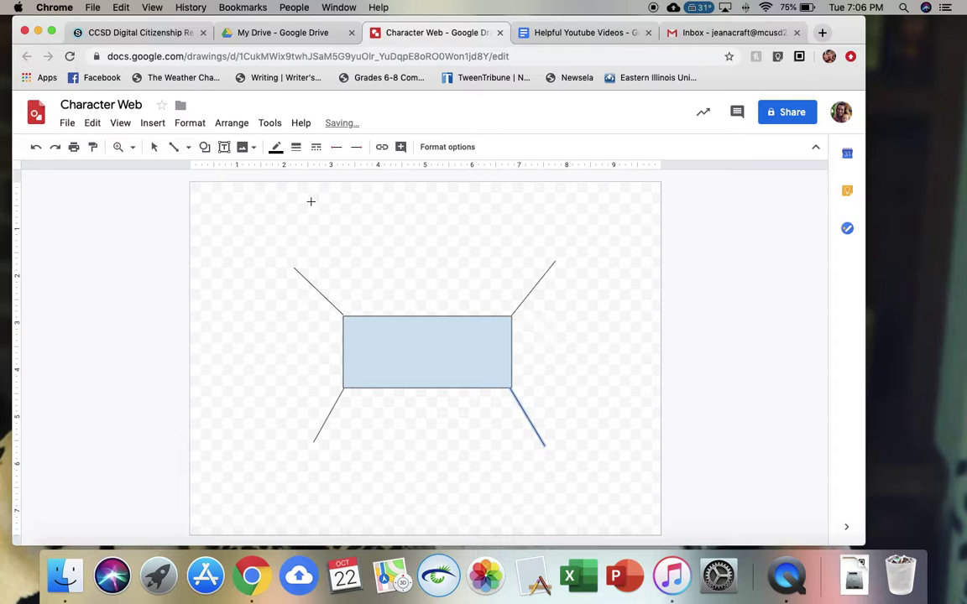
pyautogui.click(204, 148)
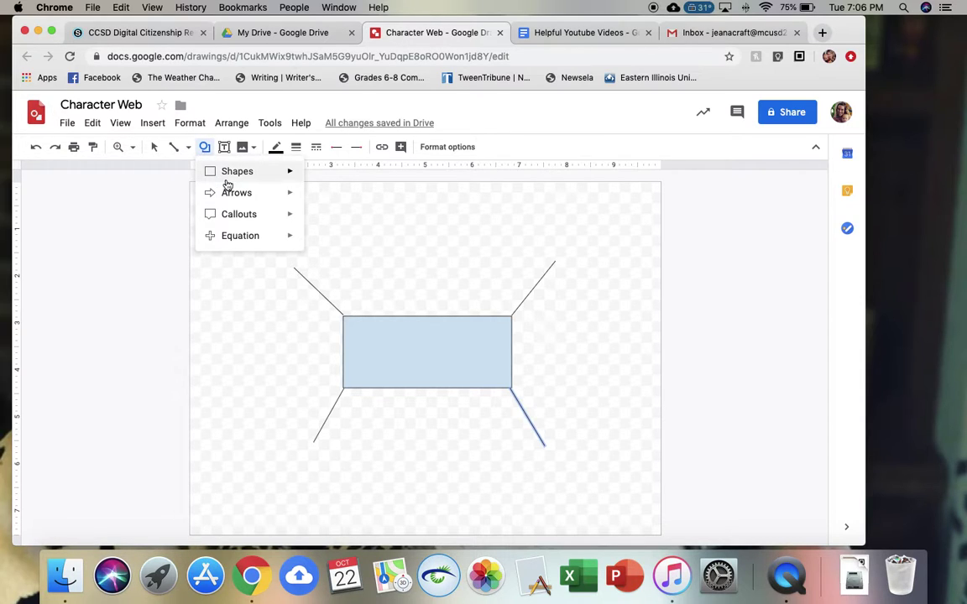
# - Draw an oval at the top-left line end, making it slightly taller and wider
pyautogui.moveTo(232, 182)
pyautogui.click(315, 201)
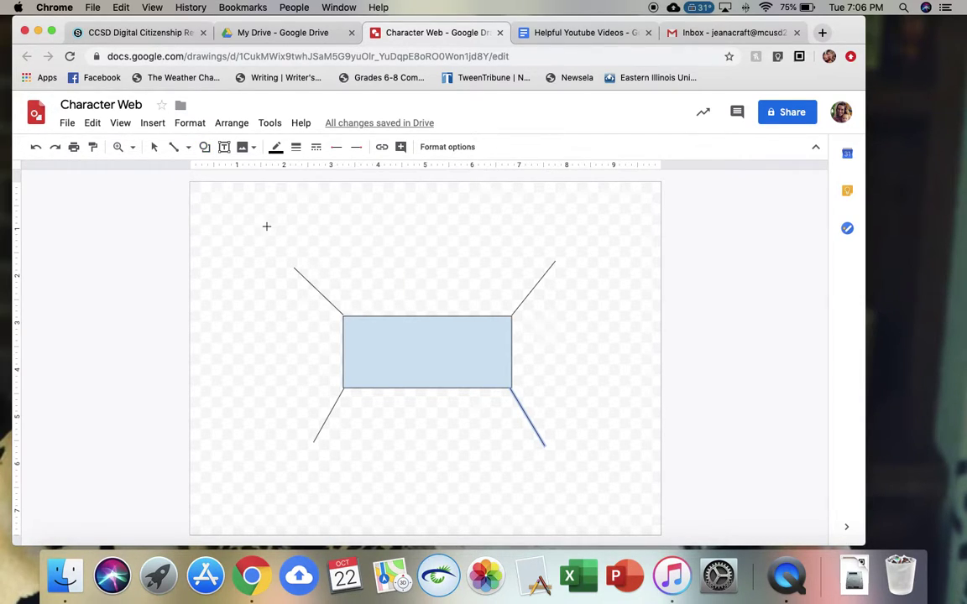
pyautogui.moveTo(235, 233); pyautogui.dragTo(330, 268)
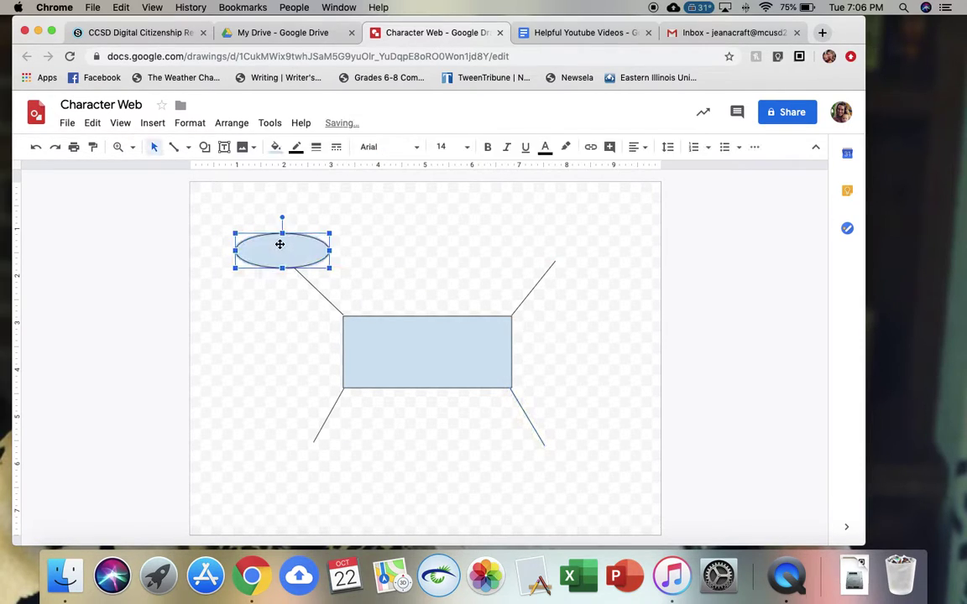
pyautogui.moveTo(282, 218); pyautogui.dragTo(282, 215)
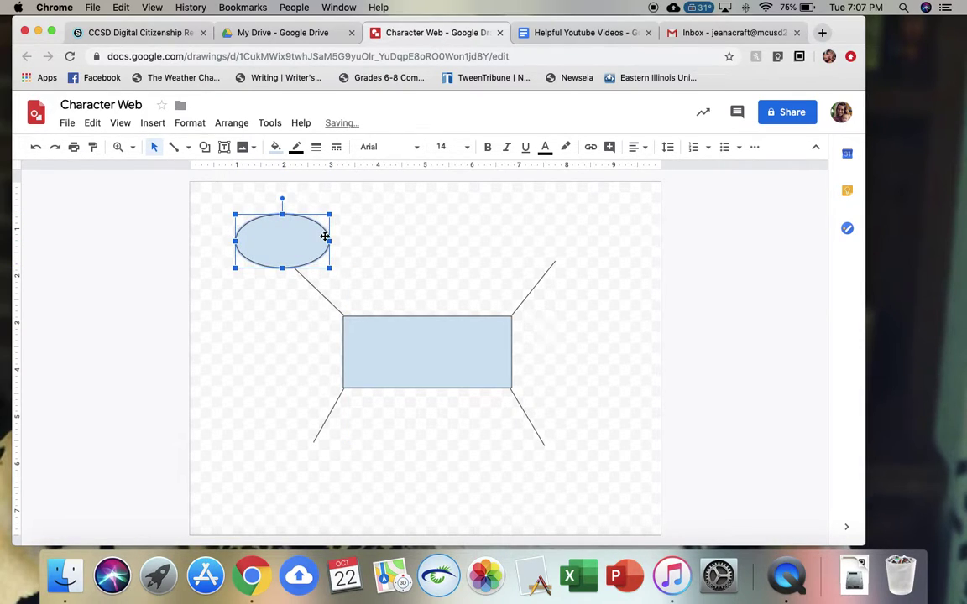
pyautogui.moveTo(330, 241); pyautogui.dragTo(339, 241)
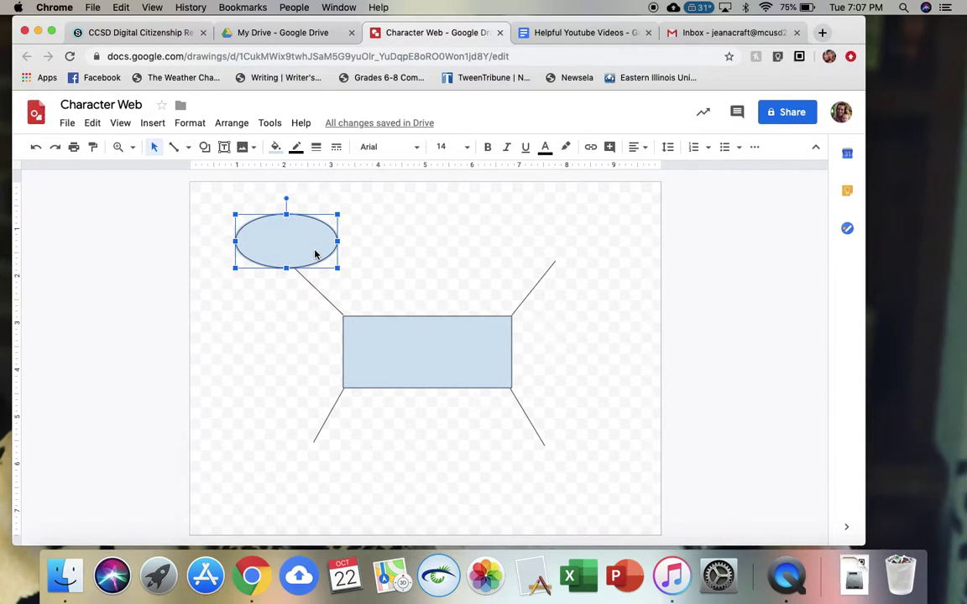
# - Copy the oval to the top-right, bottom-left and bottom-right line ends
pyautogui.press('super+c')
pyautogui.press('super+v')
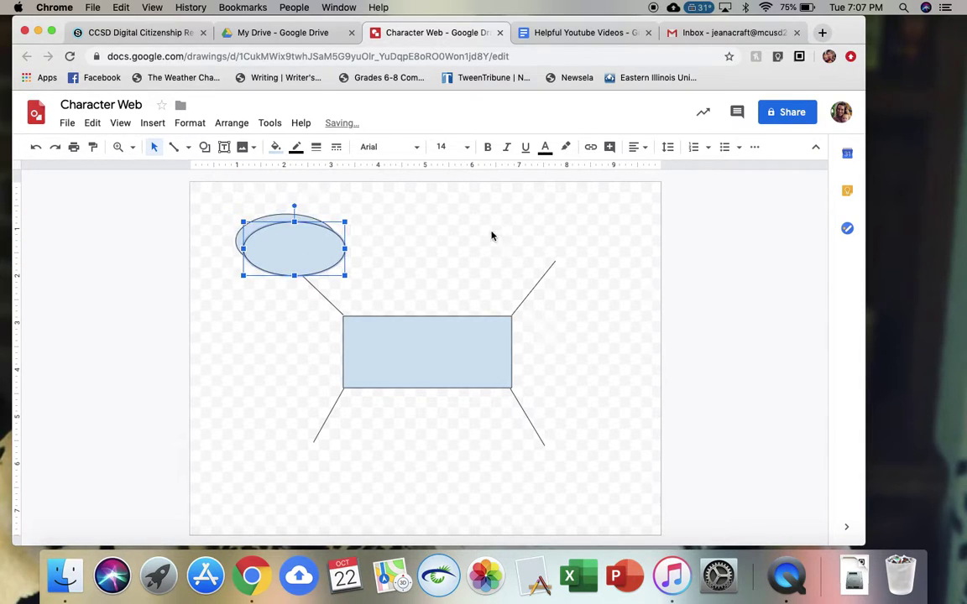
pyautogui.moveTo(313, 251); pyautogui.dragTo(581, 236)
pyautogui.press('super+v')
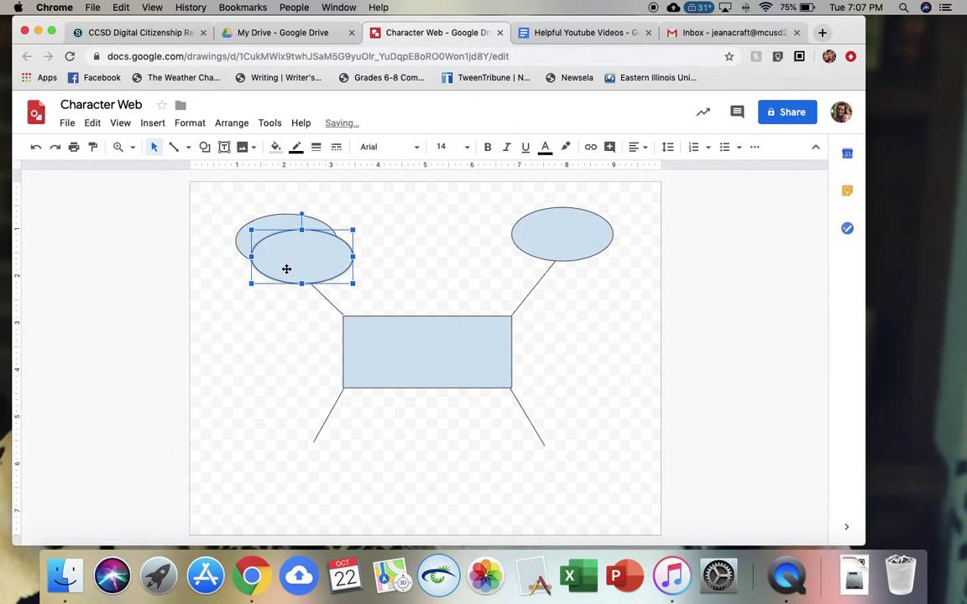
pyautogui.moveTo(287, 268); pyautogui.dragTo(269, 477)
pyautogui.press('super+v')
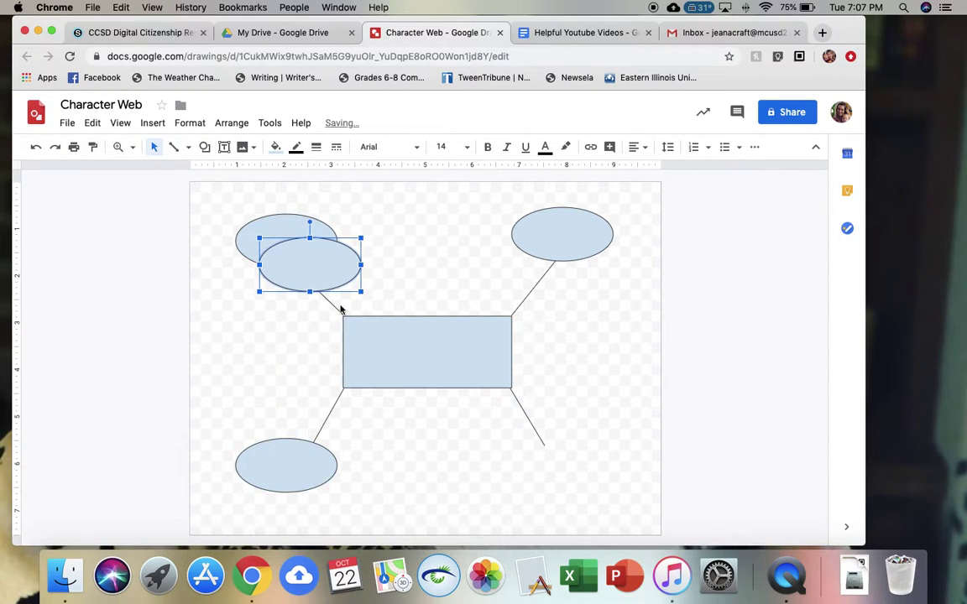
pyautogui.moveTo(308, 269); pyautogui.dragTo(563, 477)
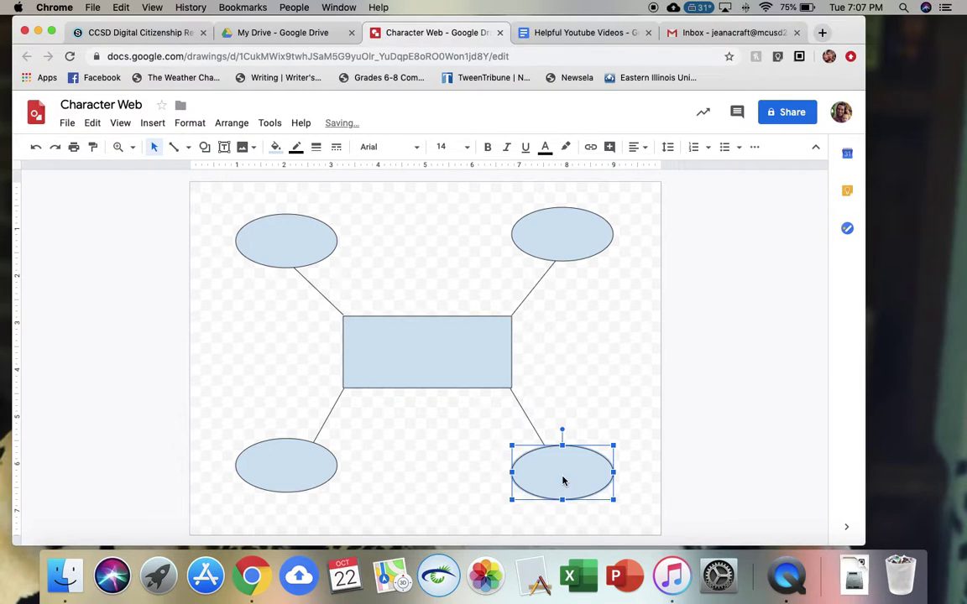
pyautogui.click(488, 497)
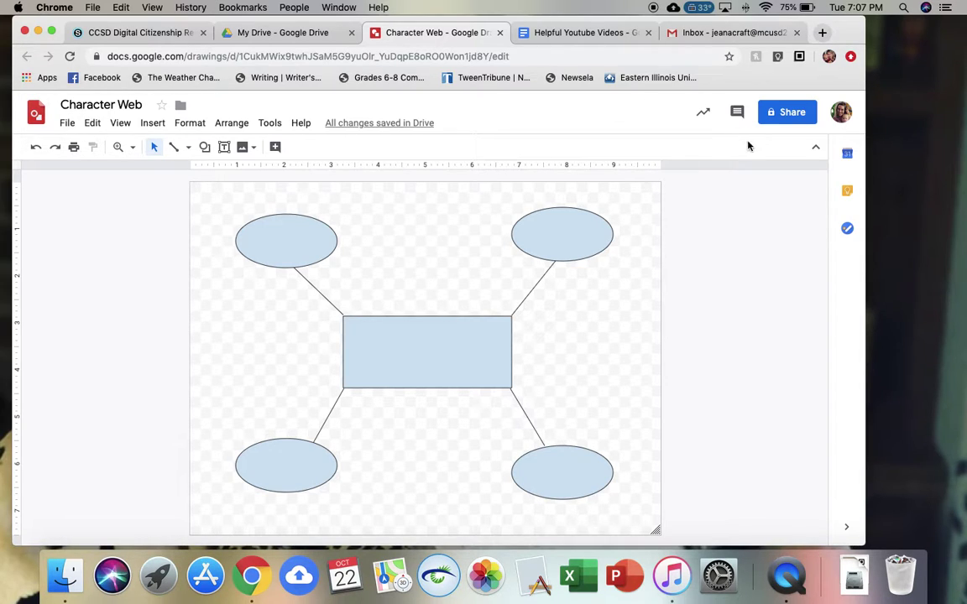
pyautogui.click(788, 122)
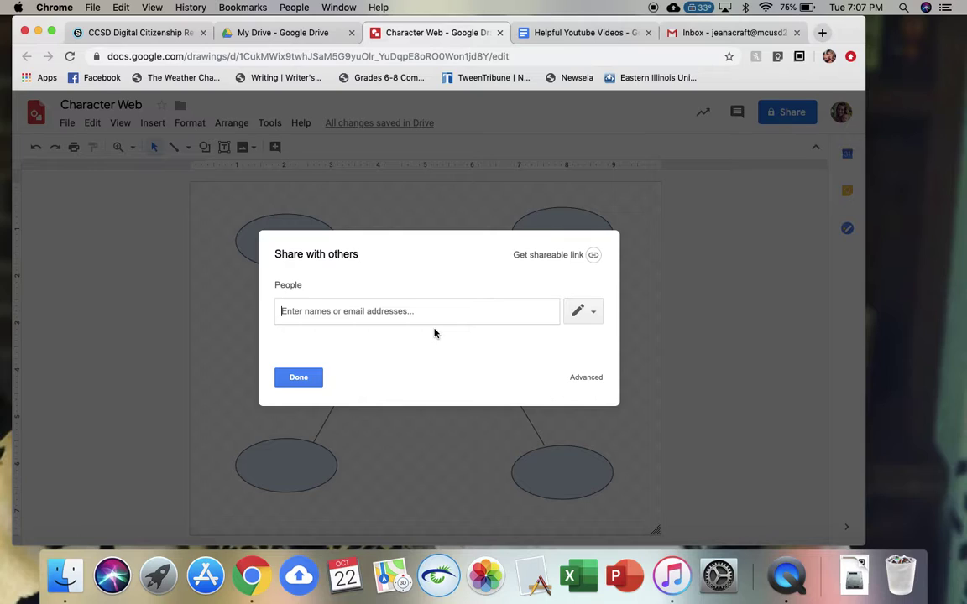
# - Add three collaborators to the drawing's sharing list from the name suggestions
pyautogui.write('amanada')
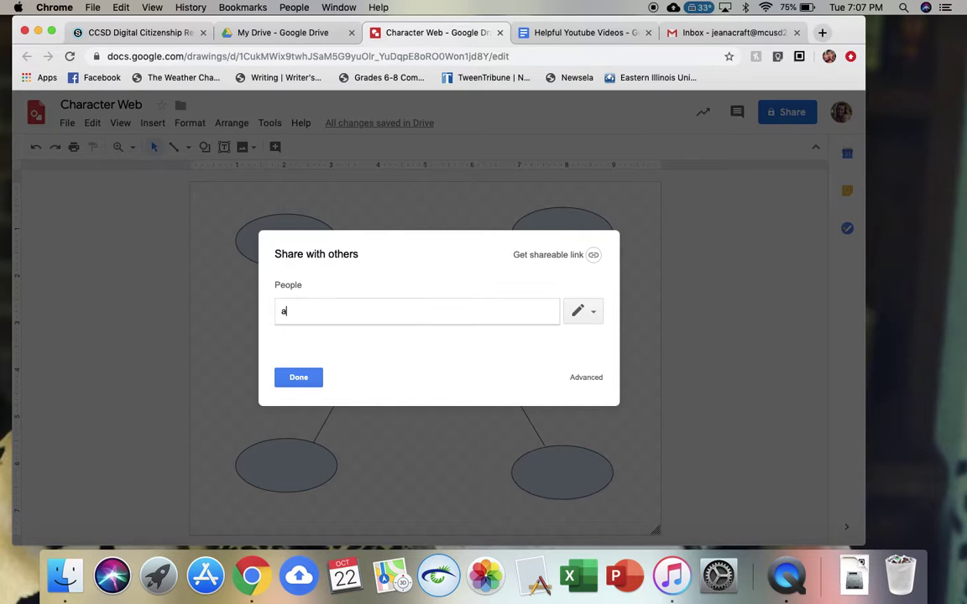
pyautogui.press('BackSpace')
pyautogui.press('BackSpace')
pyautogui.press('BackSpace')
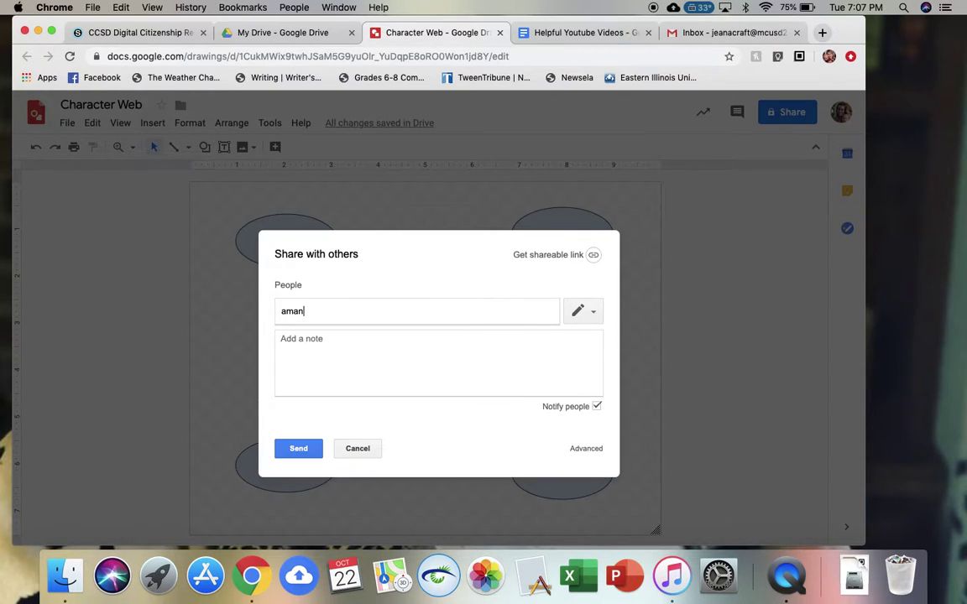
pyautogui.click(402, 332)
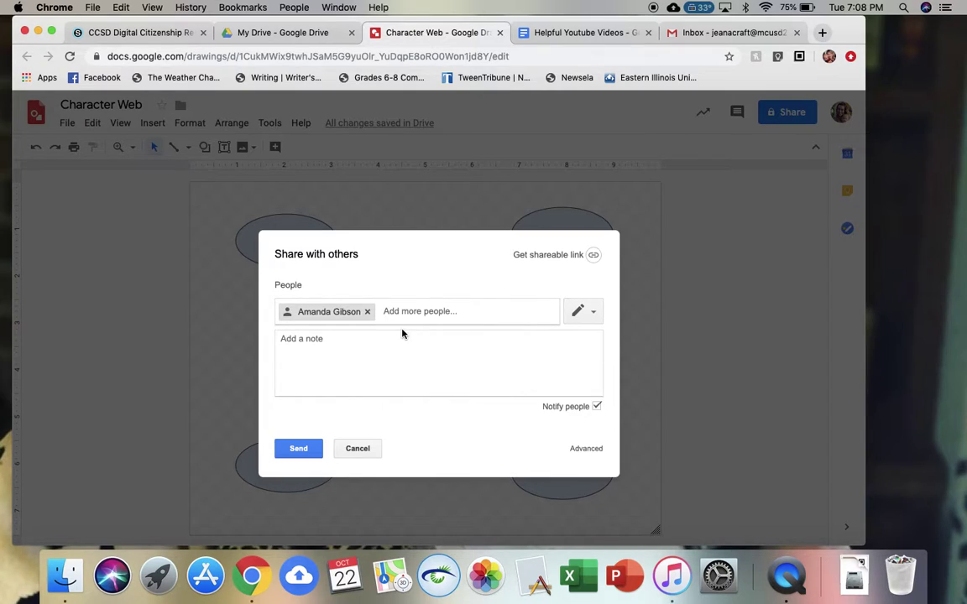
pyautogui.write('jessica')
pyautogui.click(458, 331)
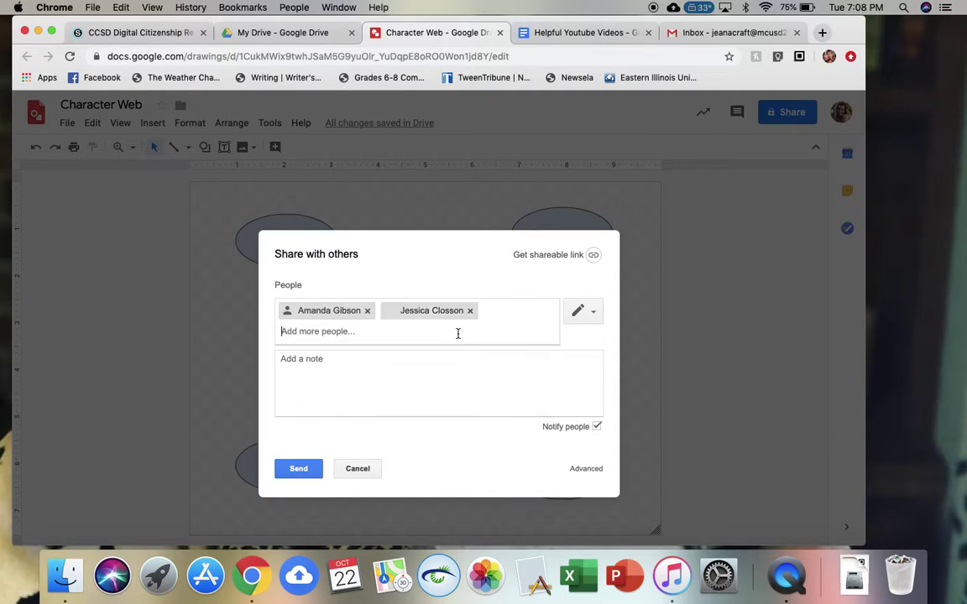
pyautogui.write('christy')
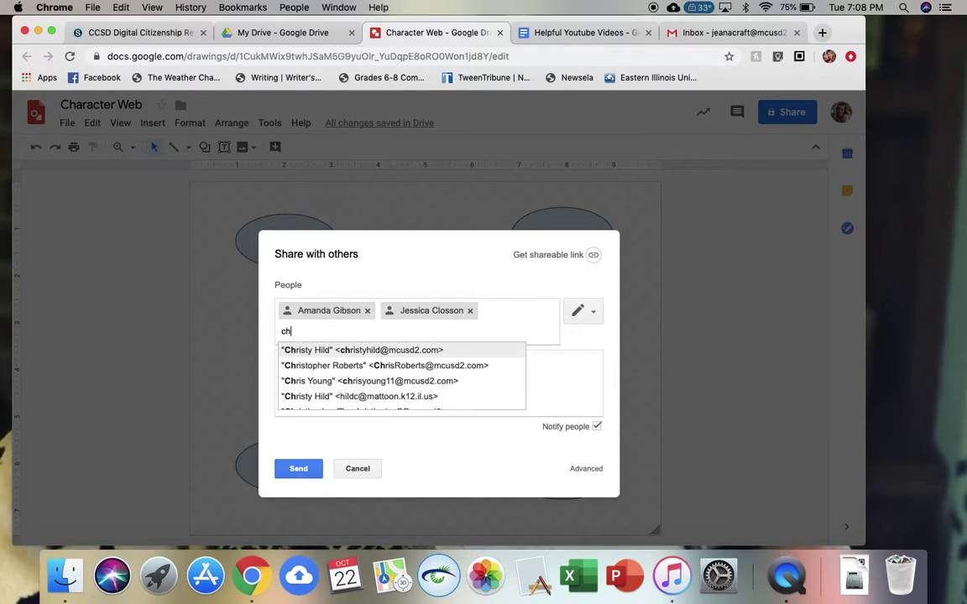
pyautogui.click(438, 352)
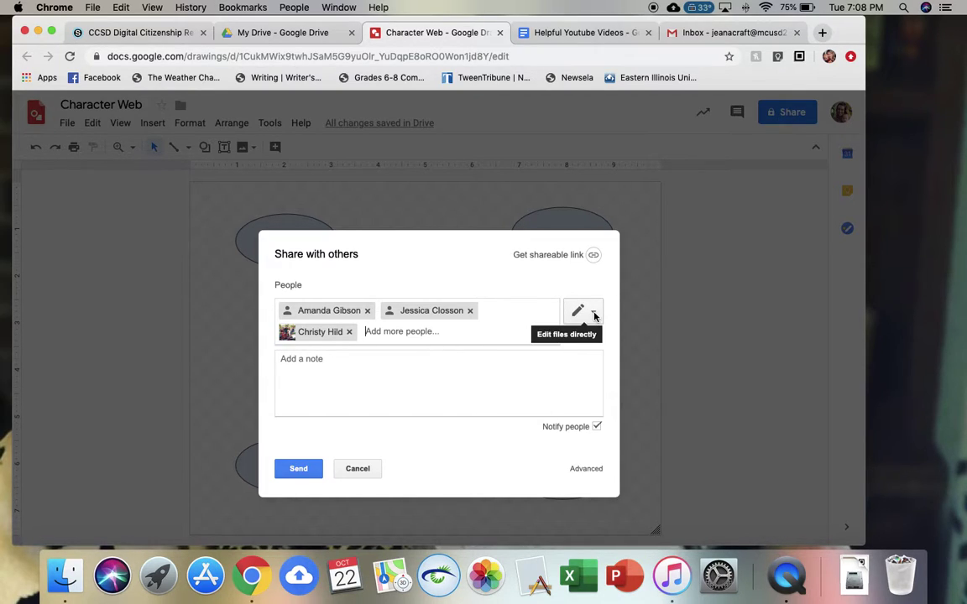
# - Give the three people Can edit access and send the invitations
pyautogui.click(595, 316)
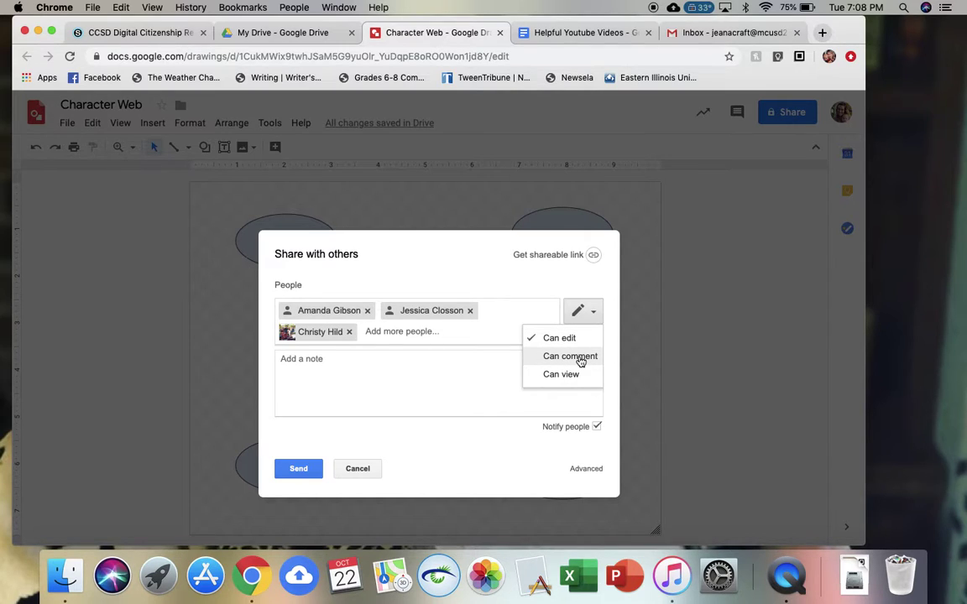
pyautogui.click(580, 360)
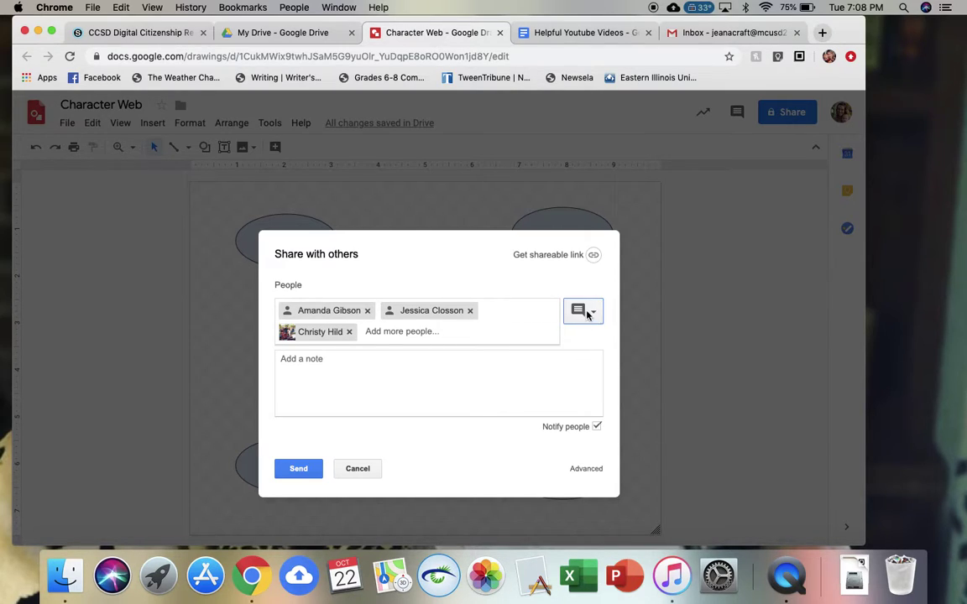
pyautogui.click(582, 313)
pyautogui.click(562, 375)
pyautogui.click(583, 319)
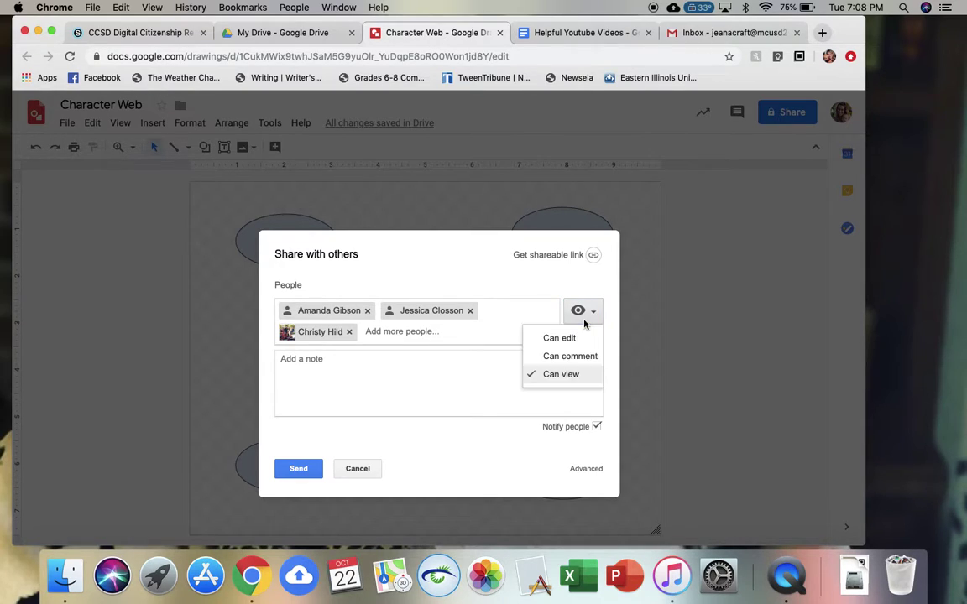
pyautogui.click(572, 340)
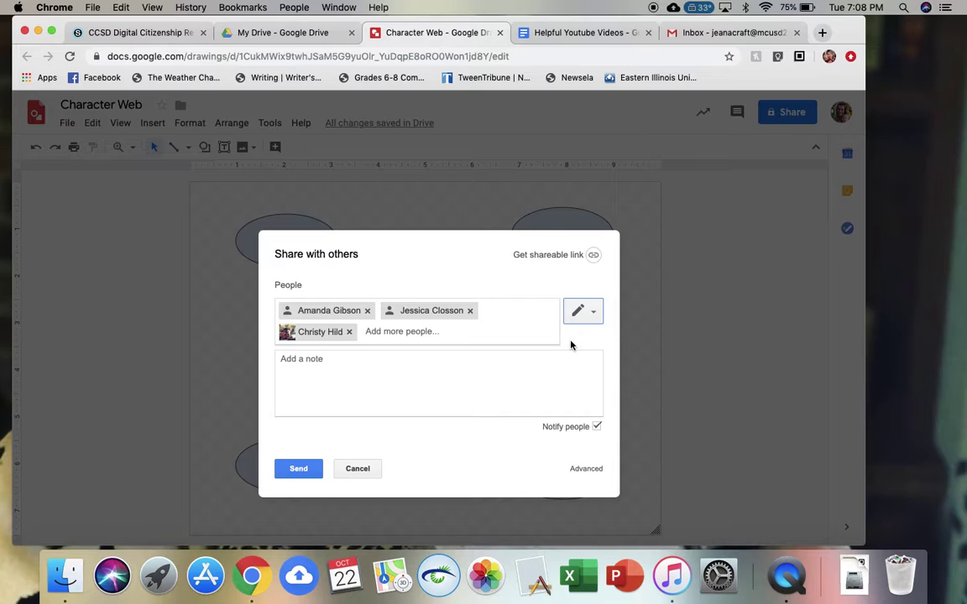
pyautogui.click(298, 468)
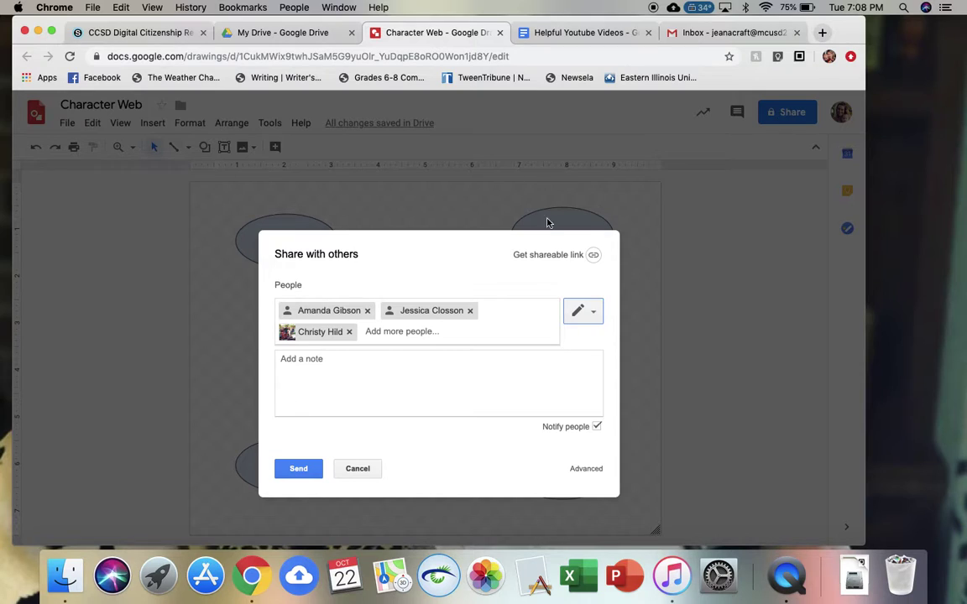